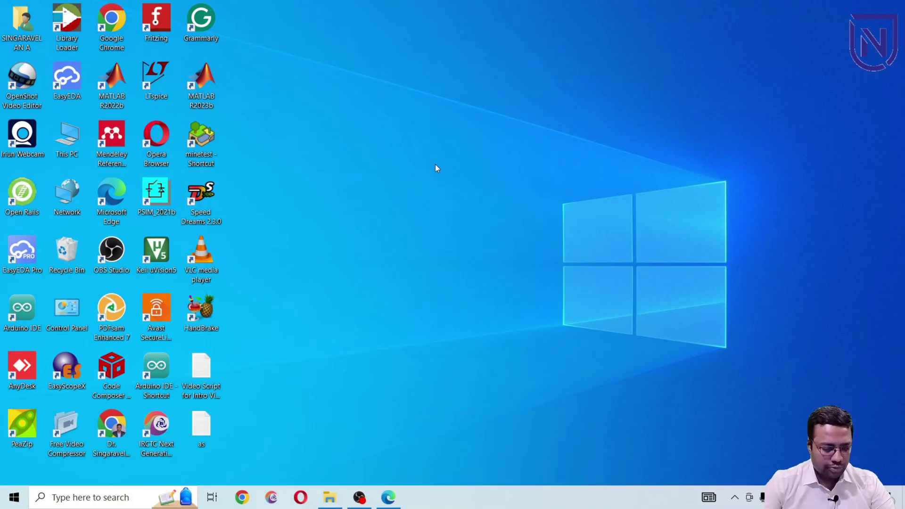
Step: Launch Google Chrome from the Windows taskbar
left_click(242, 498)
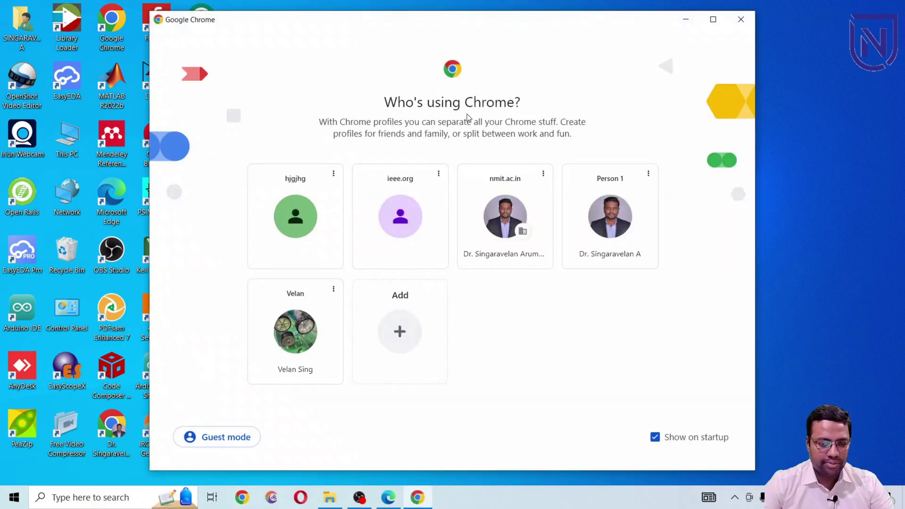
Step: Open Chrome on the work profile and run a Google search for 'kicad'
left_click(504, 216)
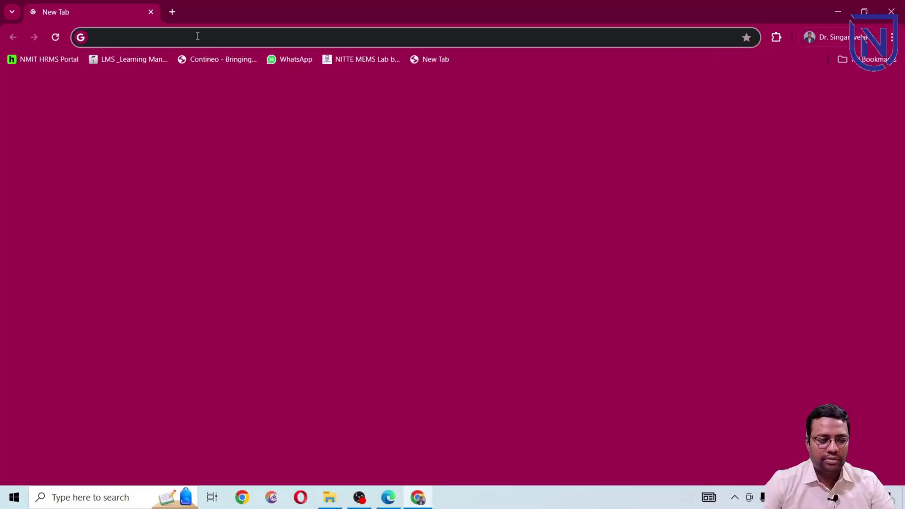
left_click(198, 36)
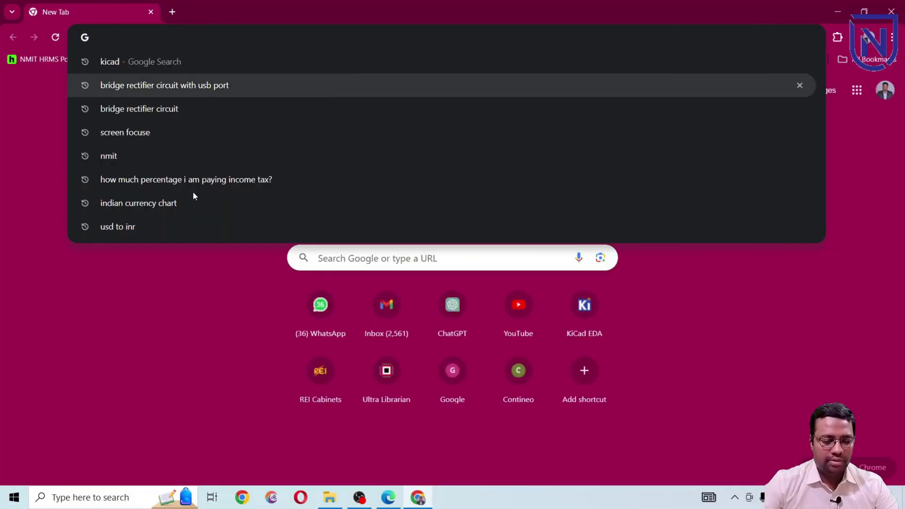
left_click(222, 279)
left_click(342, 258)
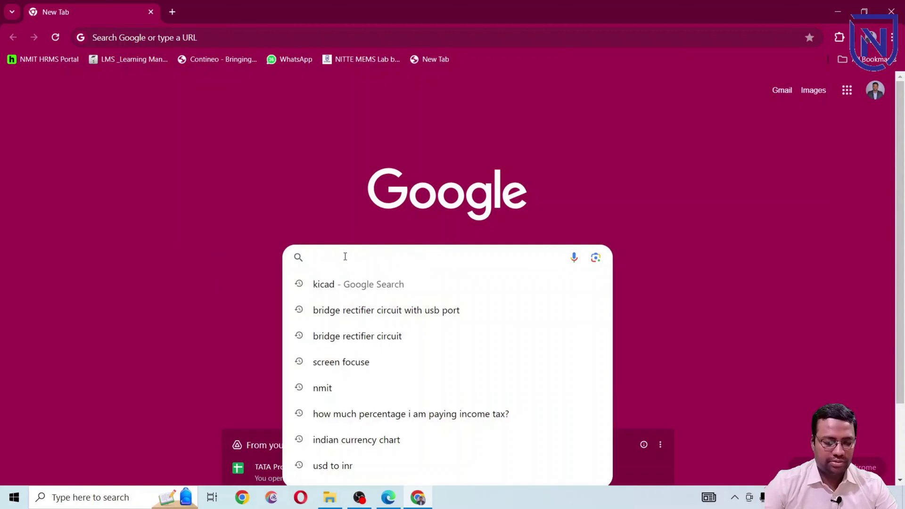
type("kicad")
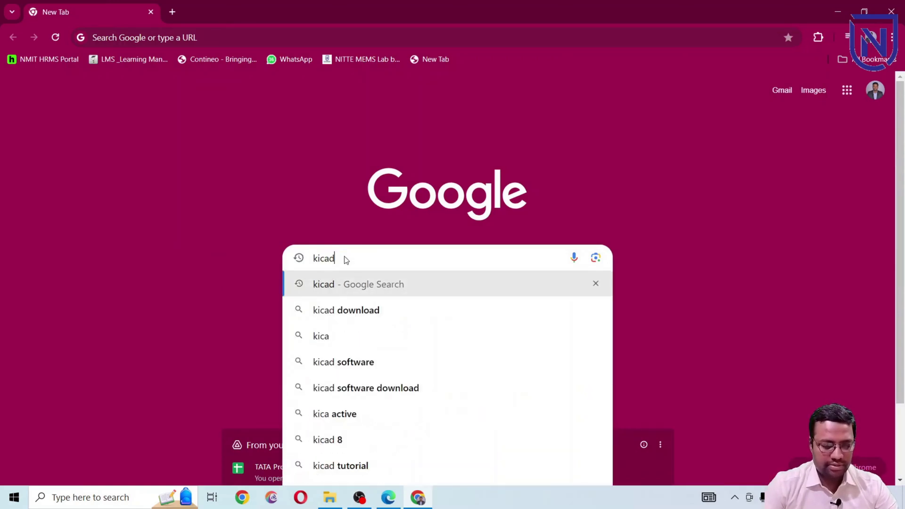
key("Return")
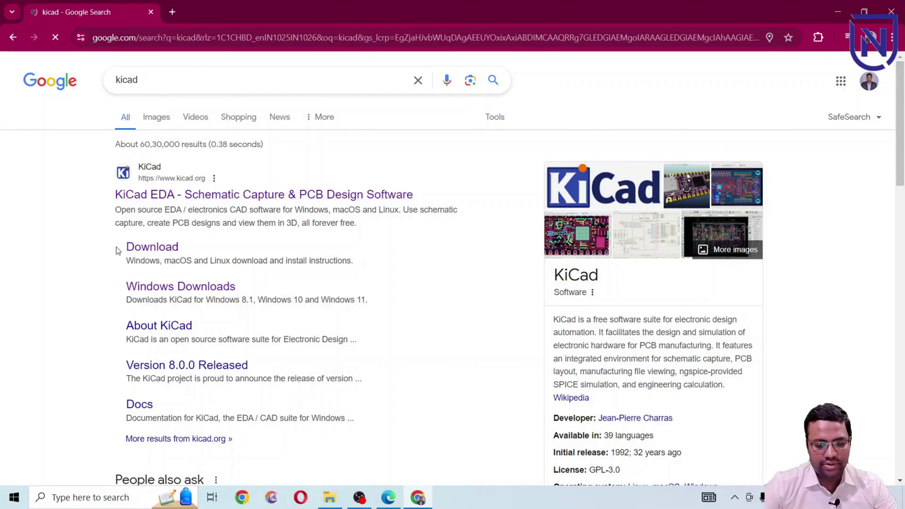
Step: Go to the kicad.org Windows downloads page and scroll to the Stable 8.0.1 mirror links
left_click(163, 253)
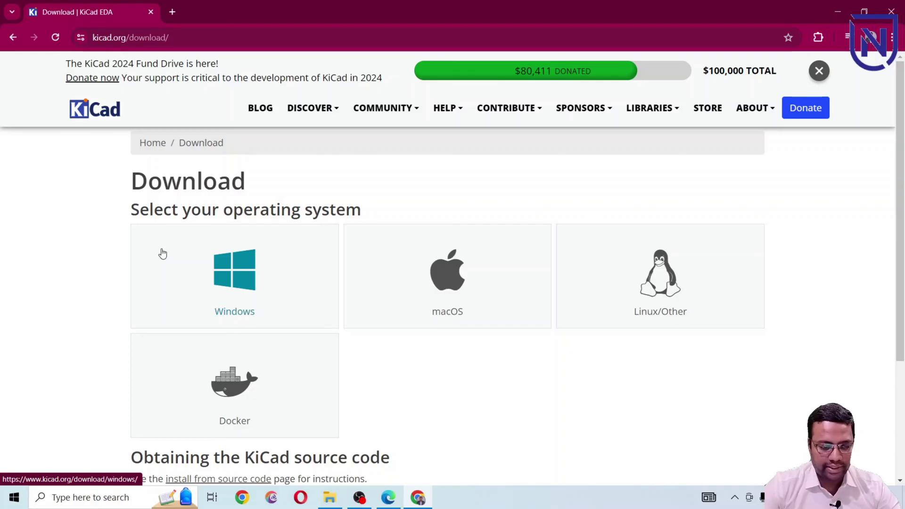
left_click(238, 267)
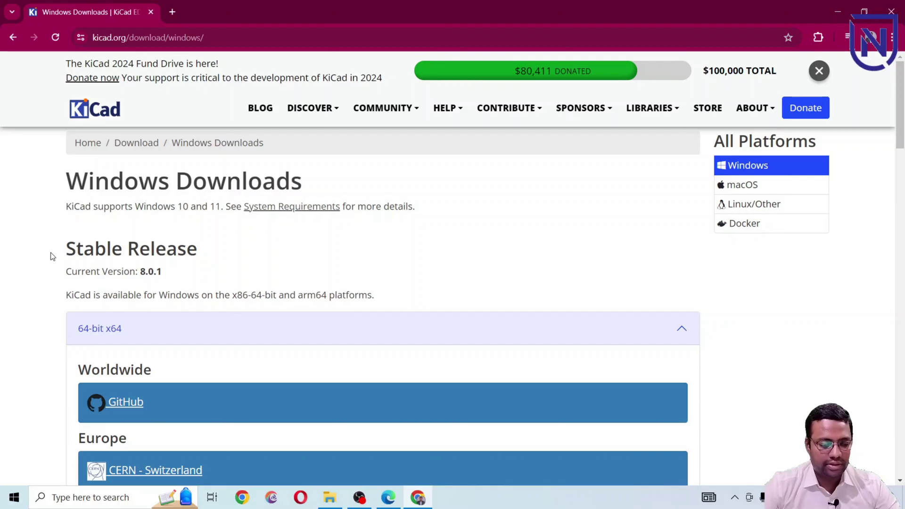
scroll(38, 288, "down", 1)
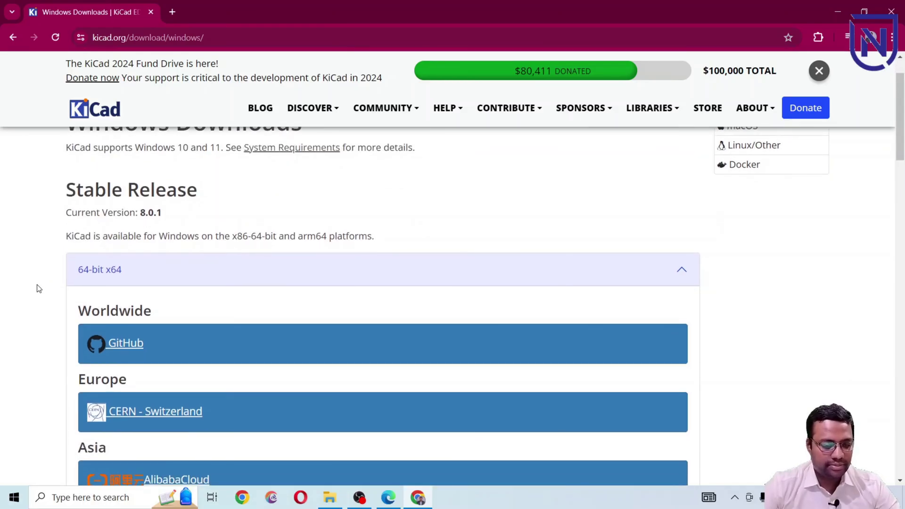
scroll(38, 290, "down", 1)
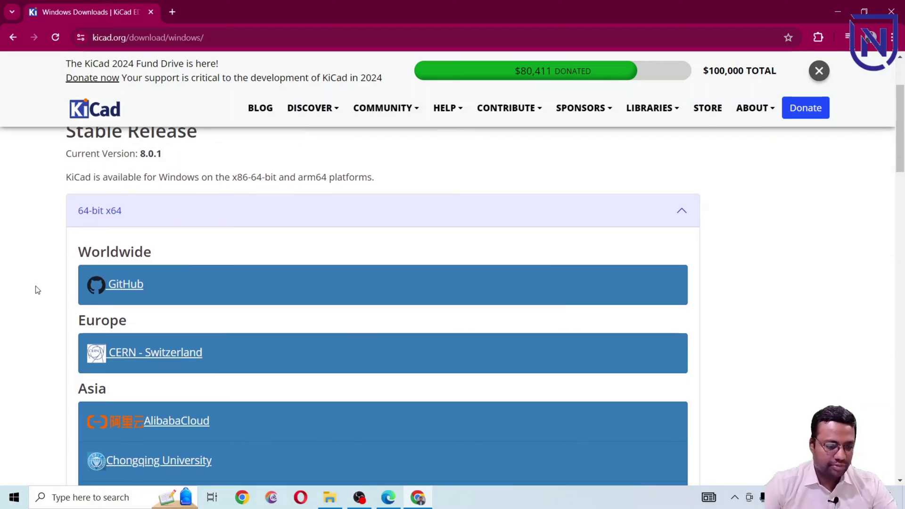
Step: Save the 64-bit installer from the GitHub mirror into D:\NMIT\Software and show Chrome's downloads
left_click(127, 285)
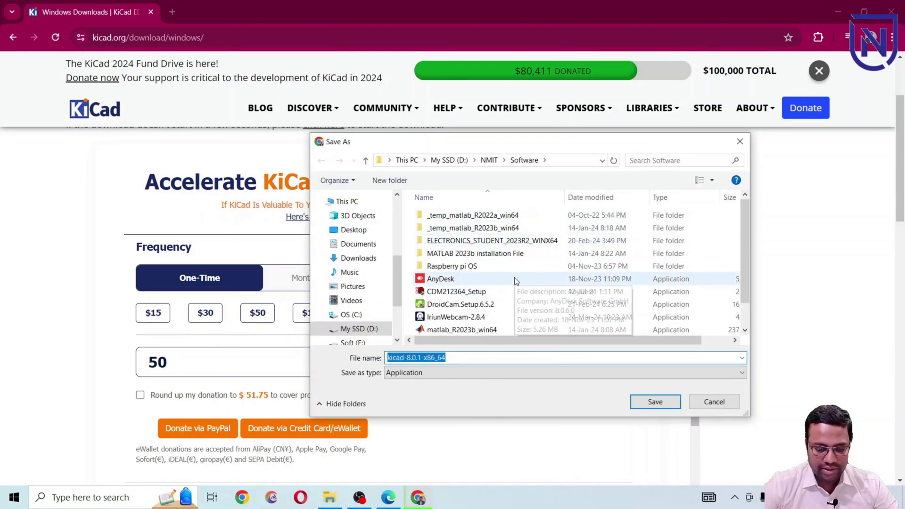
scroll(513, 279, "down", 1)
scroll(508, 296, "up", 1)
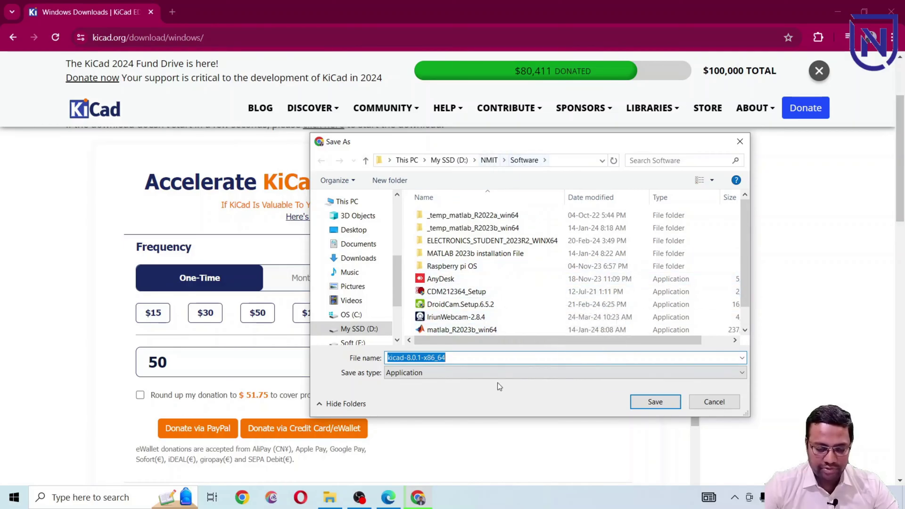
left_click(654, 401)
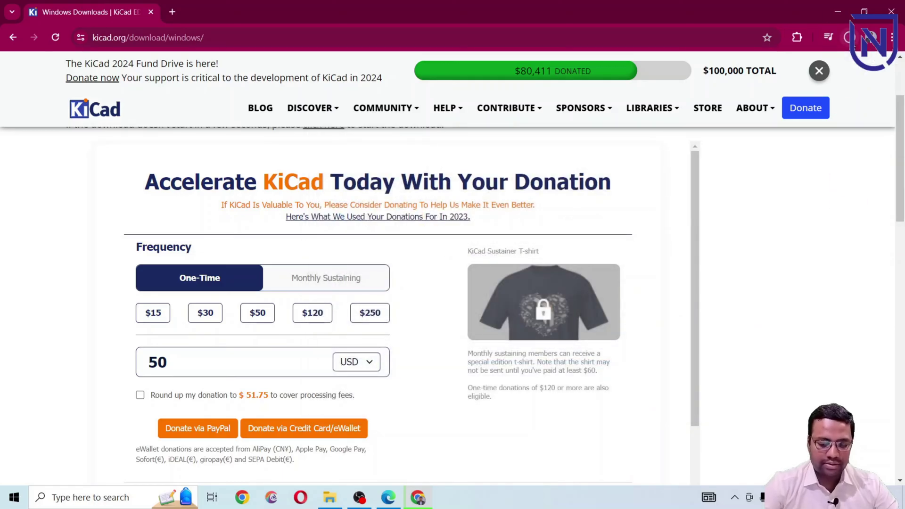
key("ctrl+j")
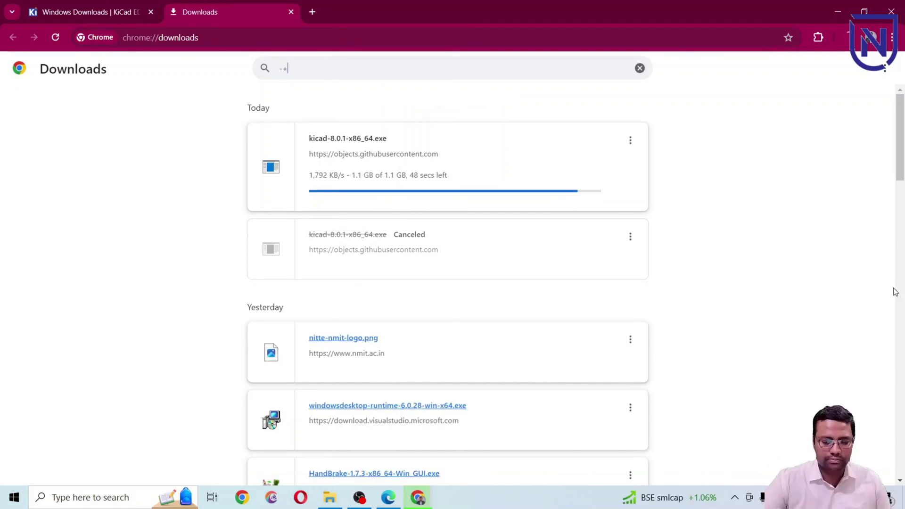
Step: After the 1.1 GB kicad-8.0.1-x86_64.exe download finishes, show it in its folder
type("+")
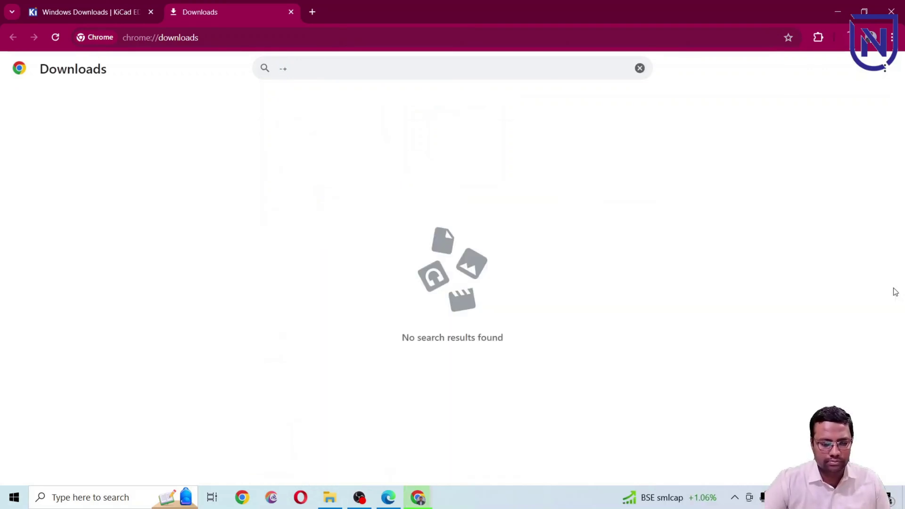
key("BackSpace")
key("BackSpace")
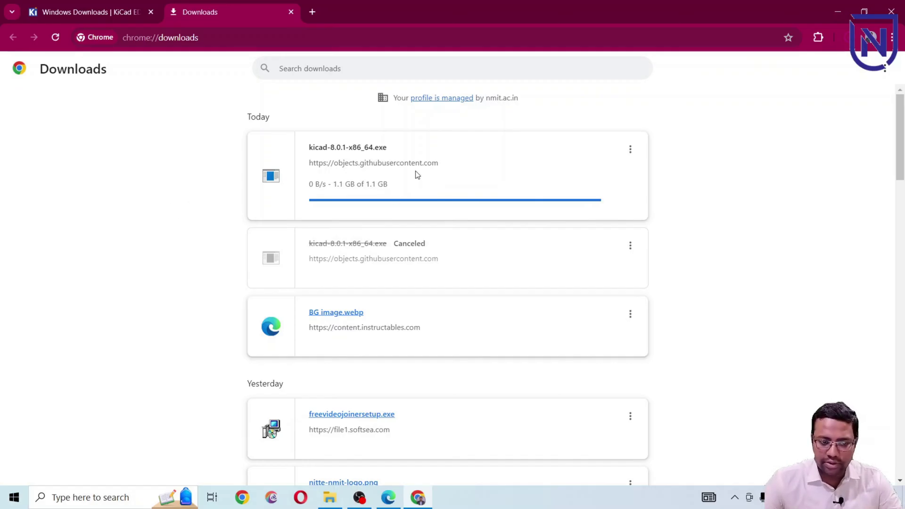
left_click(630, 149)
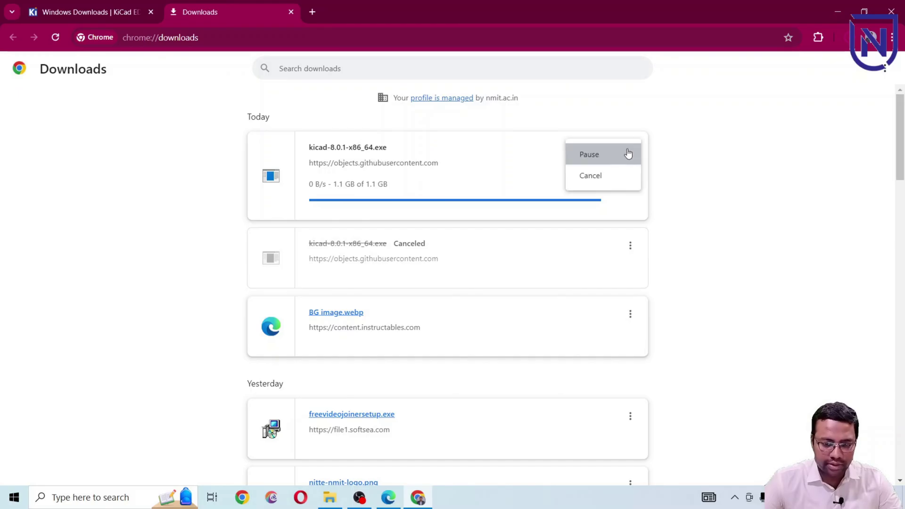
left_click(117, 242)
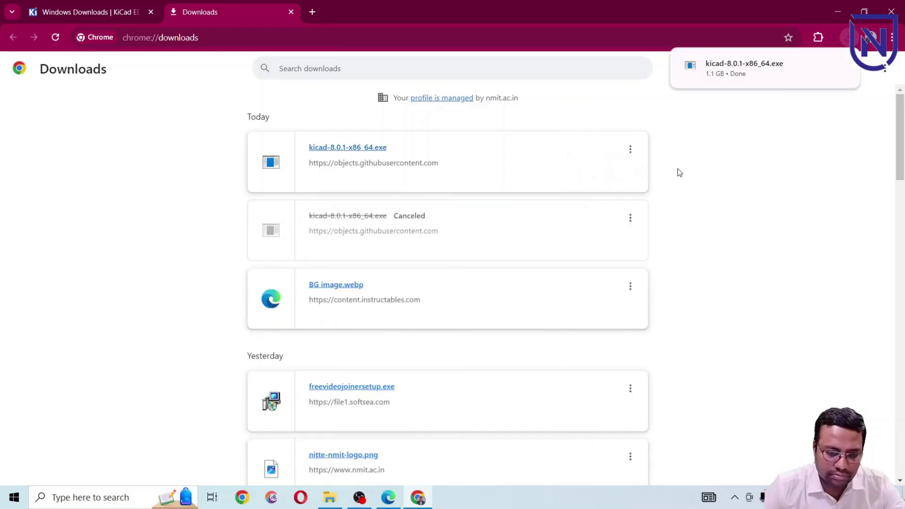
left_click(630, 149)
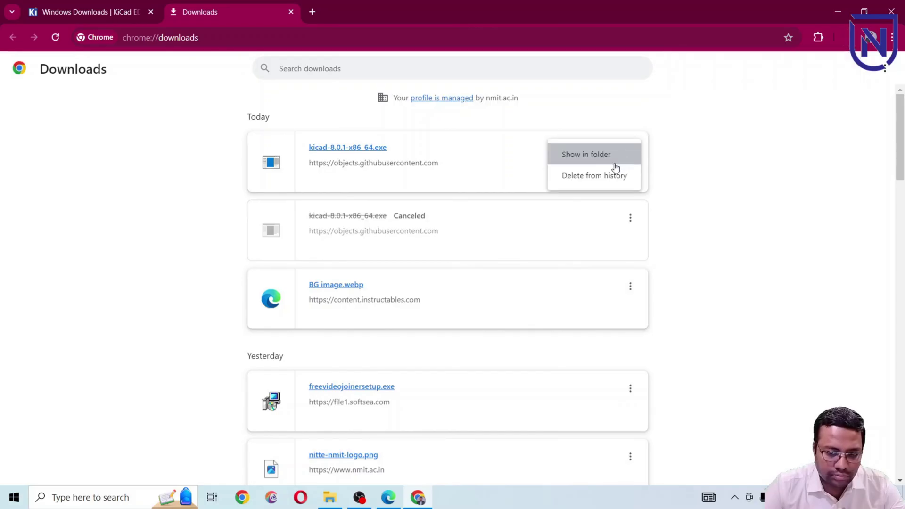
left_click(611, 155)
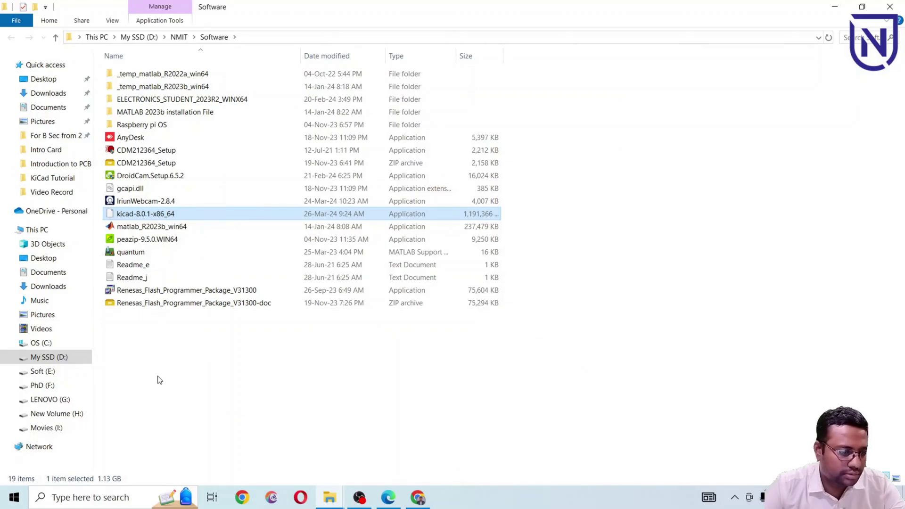
Step: Refresh the Software folder, sort by date modified, and run kicad-8.0.1-x86_64
right_click(159, 379)
left_click(202, 241)
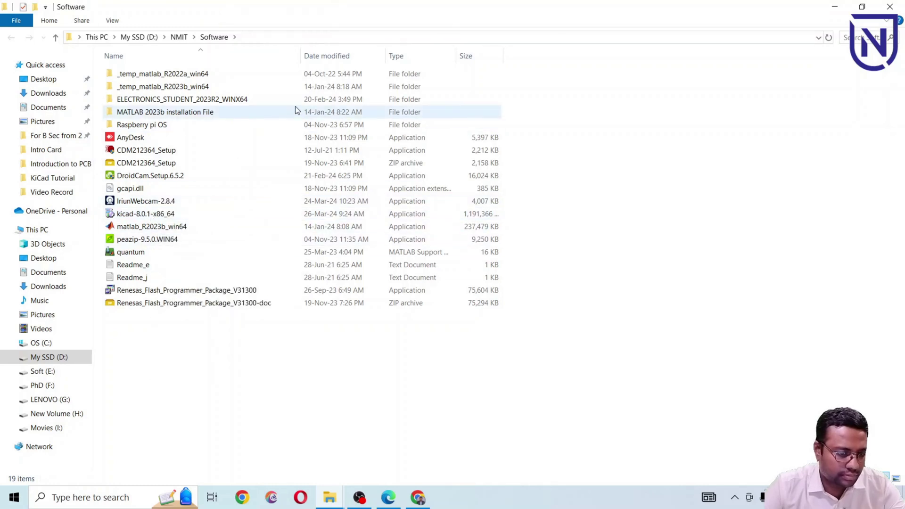
left_click(336, 56)
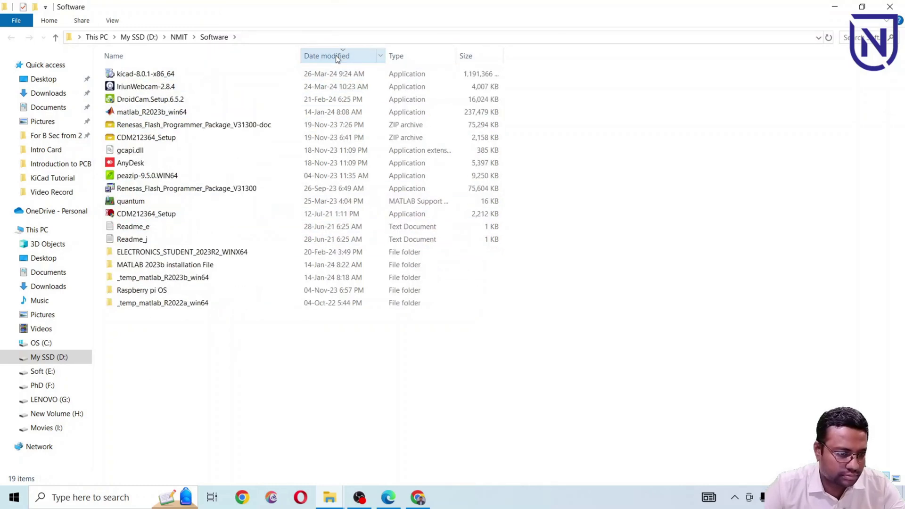
left_click(138, 77)
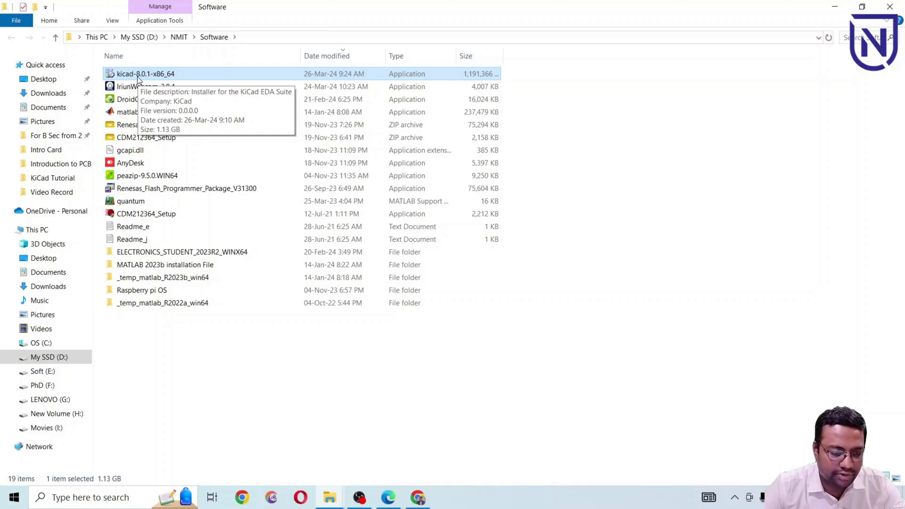
double_click(137, 76)
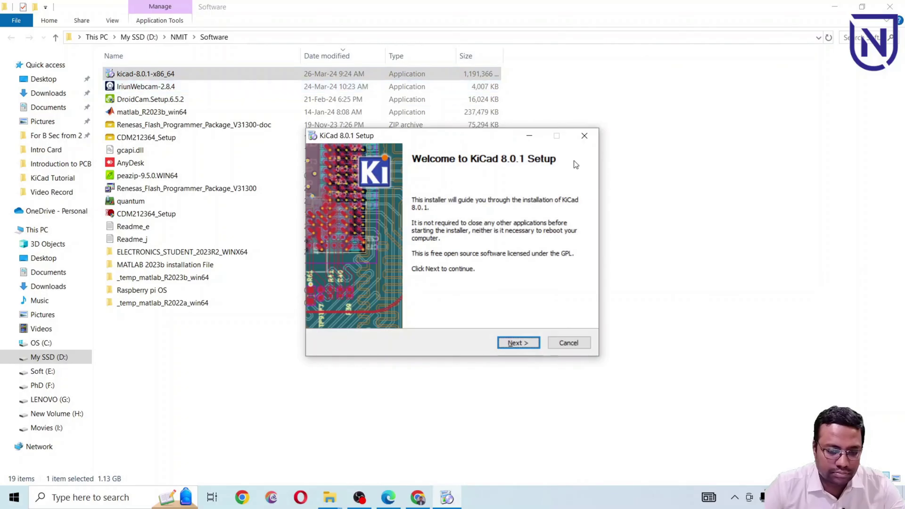
Step: Install KiCad for anyone using this computer into C:\Program Files\KiCad\8.0
left_click(519, 343)
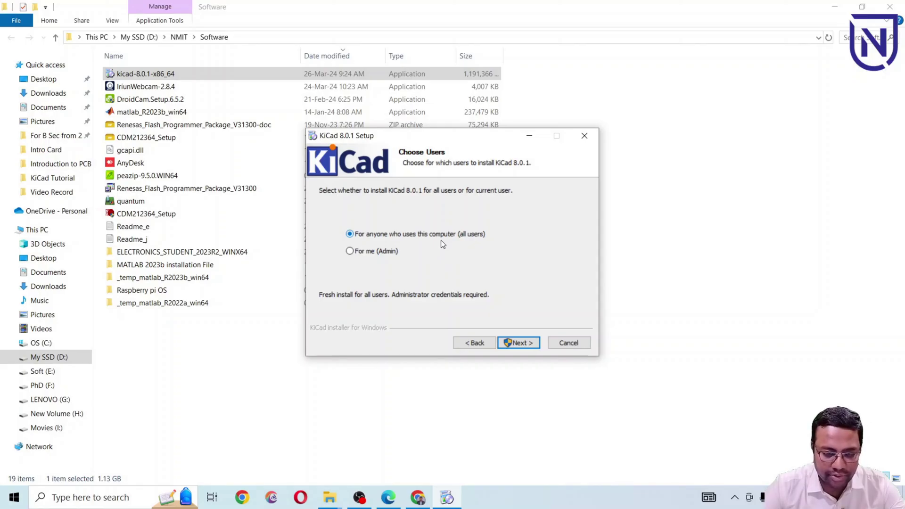
left_click(516, 346)
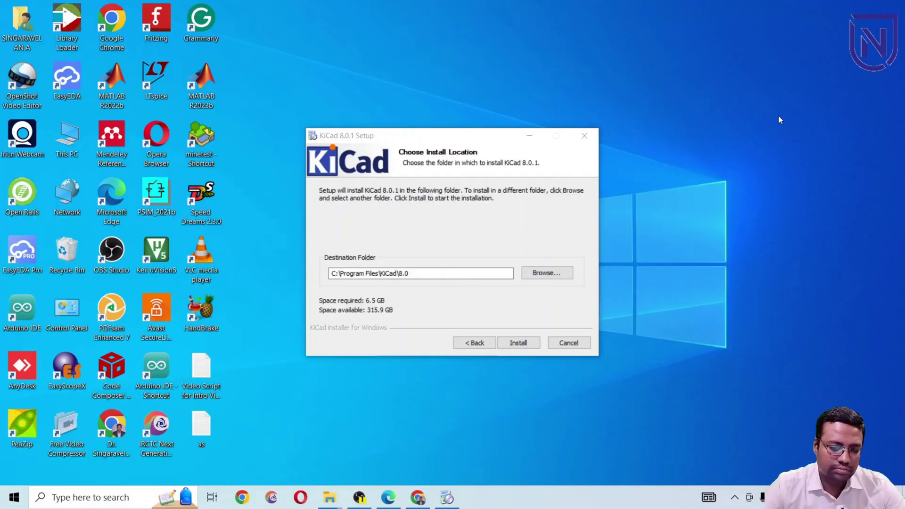
left_click(519, 345)
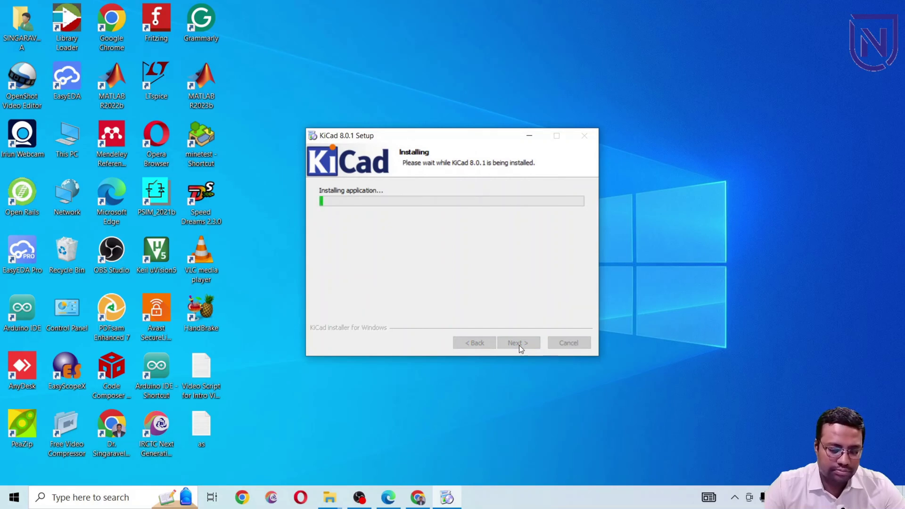
Step: Finish setup with 'Launch KiCad 8.0.1' checked to start KiCad
left_click(516, 386)
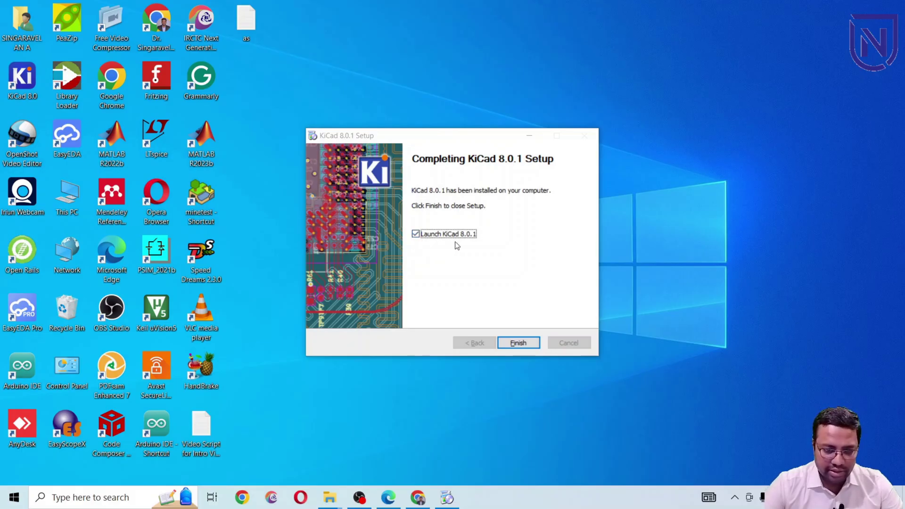
left_click(518, 343)
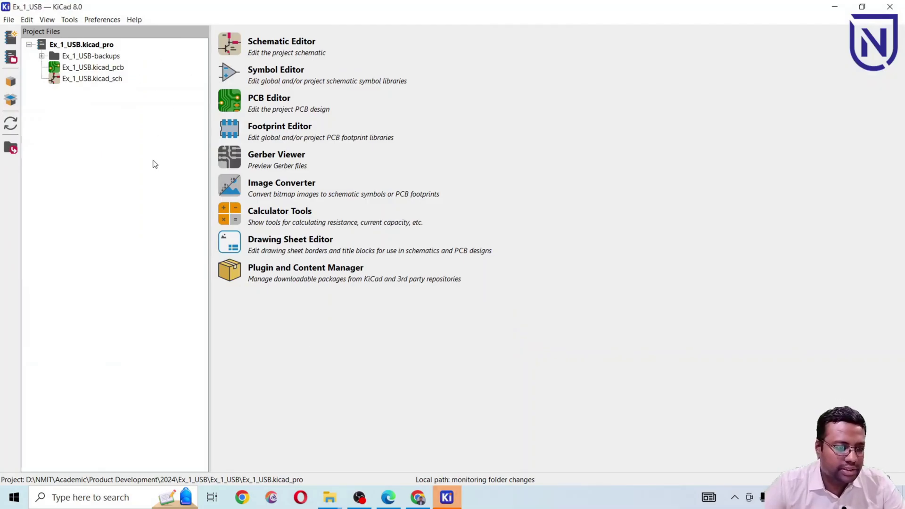
Step: Close the Ex_1_USB project from the File menu, leaving no project loaded
left_click(70, 20)
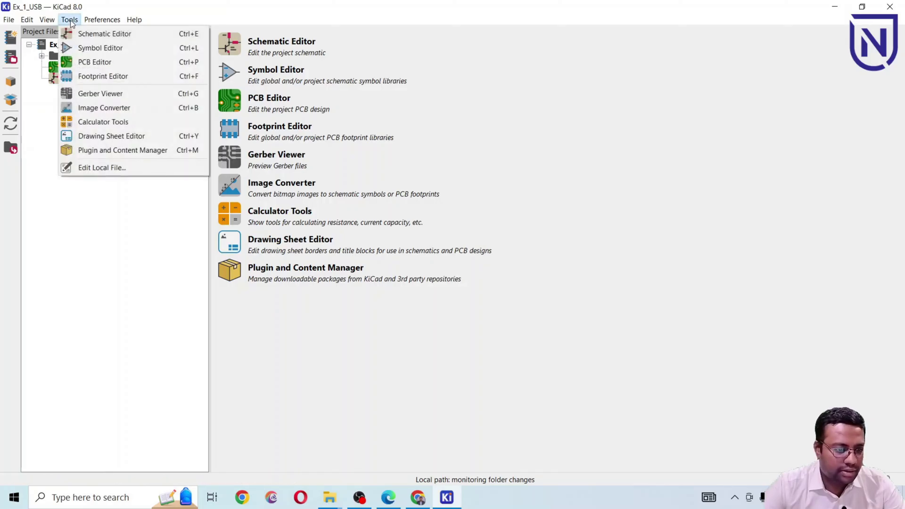
left_click(9, 19)
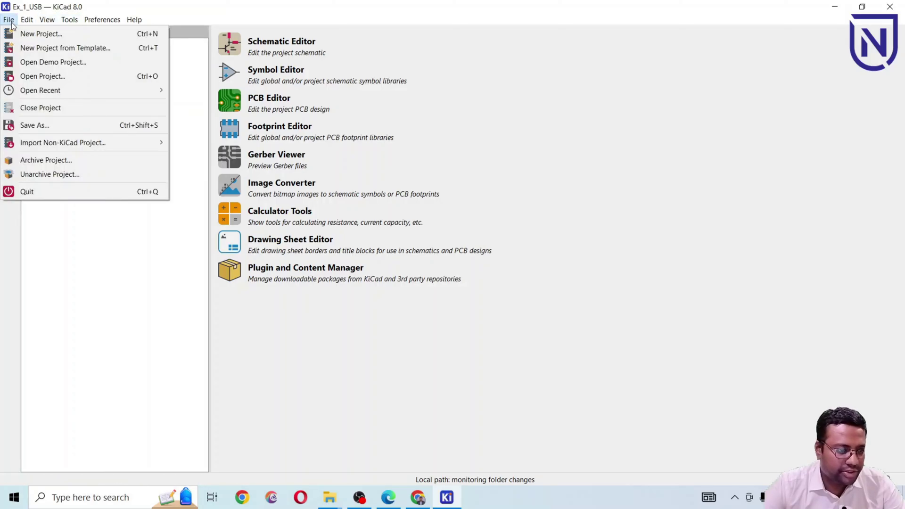
mouse_move(47, 27)
mouse_move(9, 20)
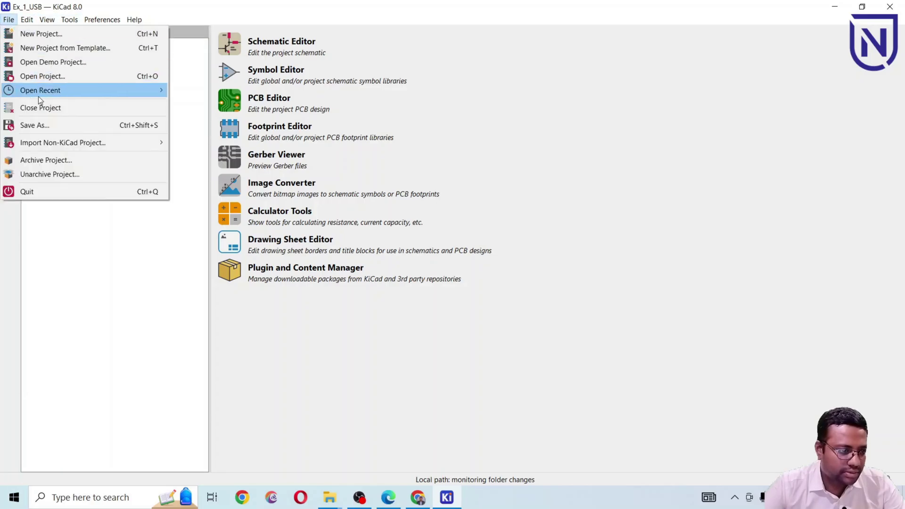
left_click(55, 108)
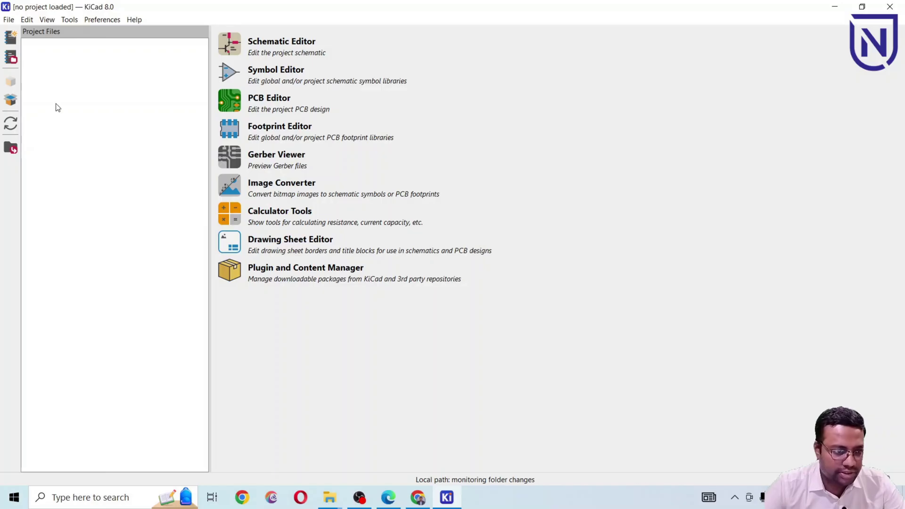
Step: Start a new project and browse its dialog to the 2024 folder under Product Development
left_click(8, 20)
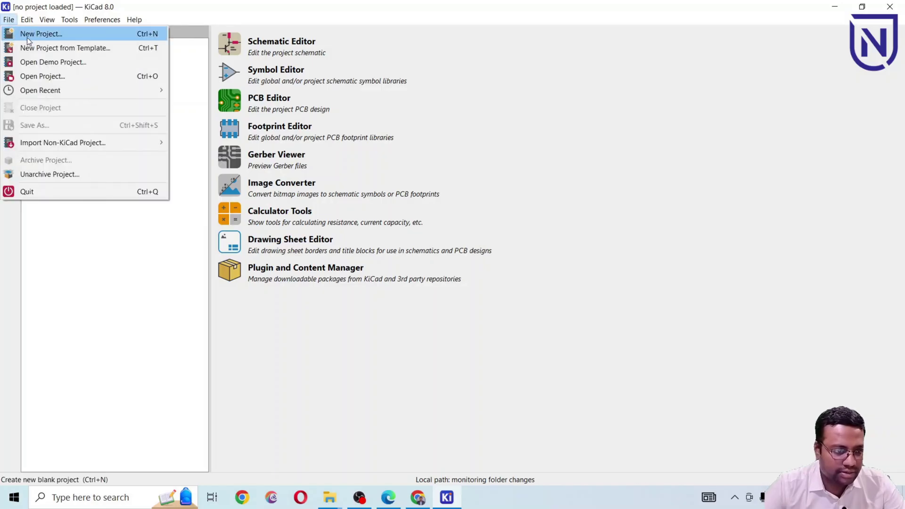
left_click(42, 34)
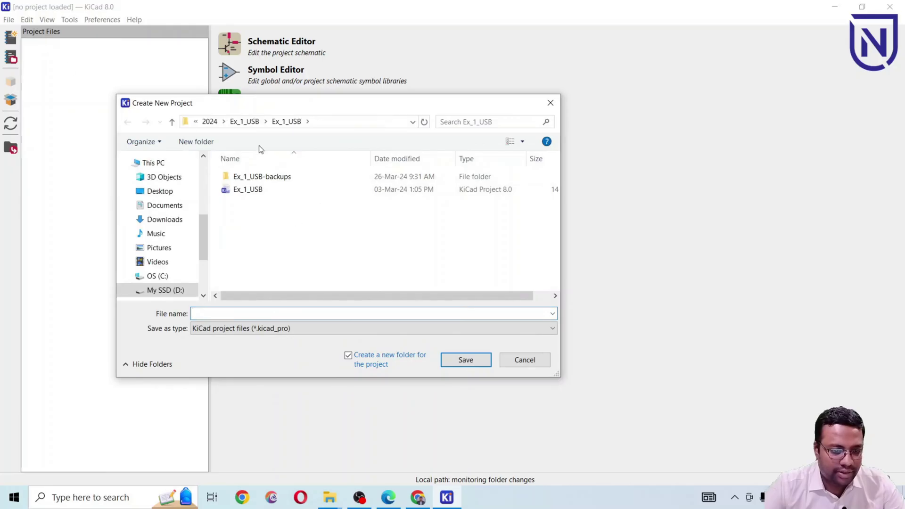
left_click(210, 122)
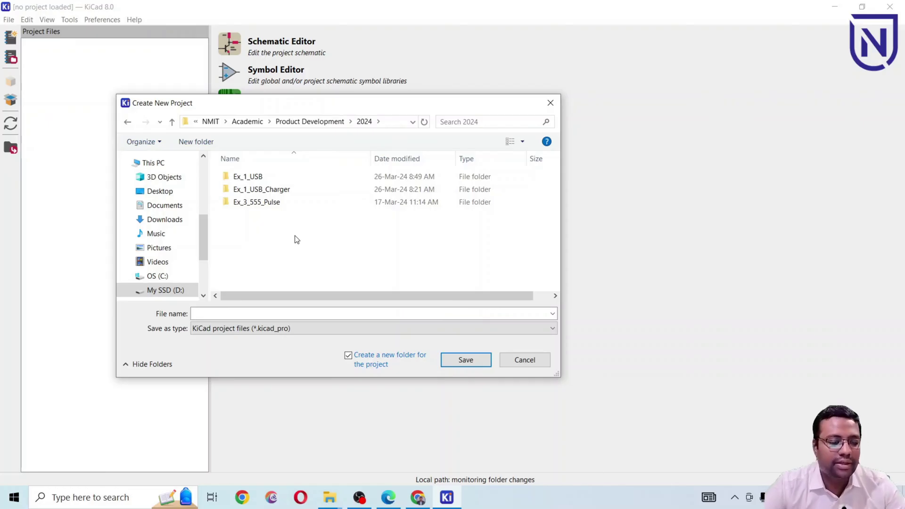
Step: Create a folder named ChargerCircuit inside 2024 and open it in the save dialog
right_click(257, 238)
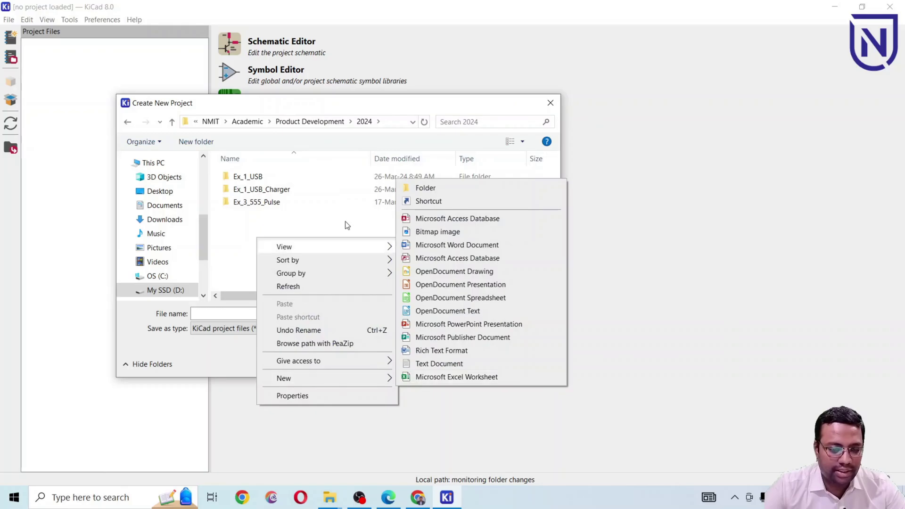
left_click(311, 220)
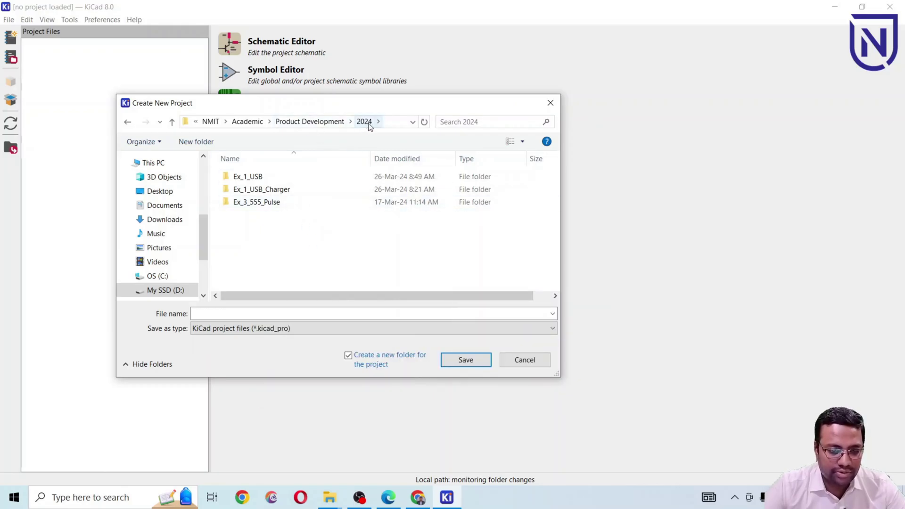
right_click(251, 232)
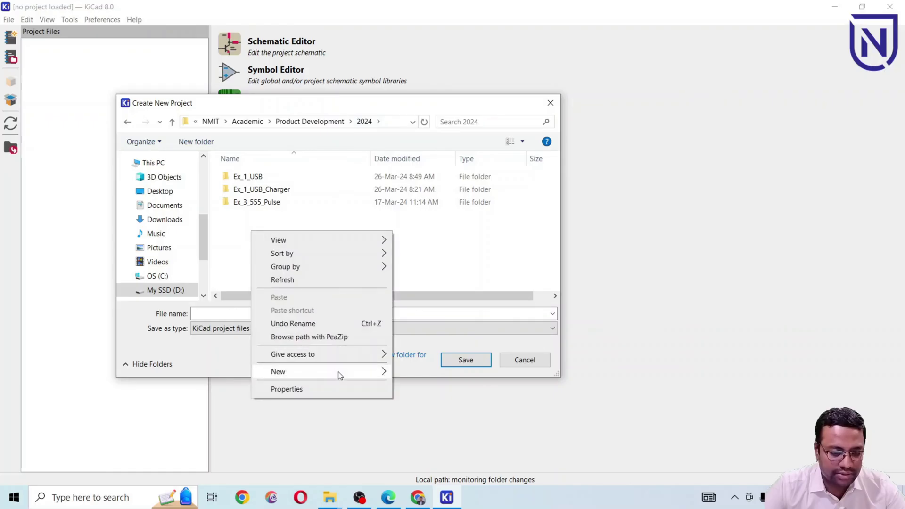
mouse_move(386, 372)
left_click(417, 187)
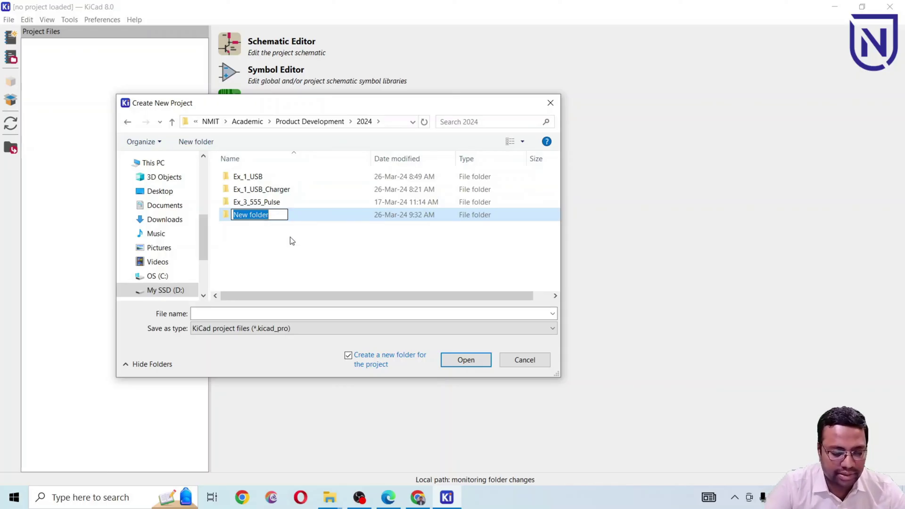
type("Charger")
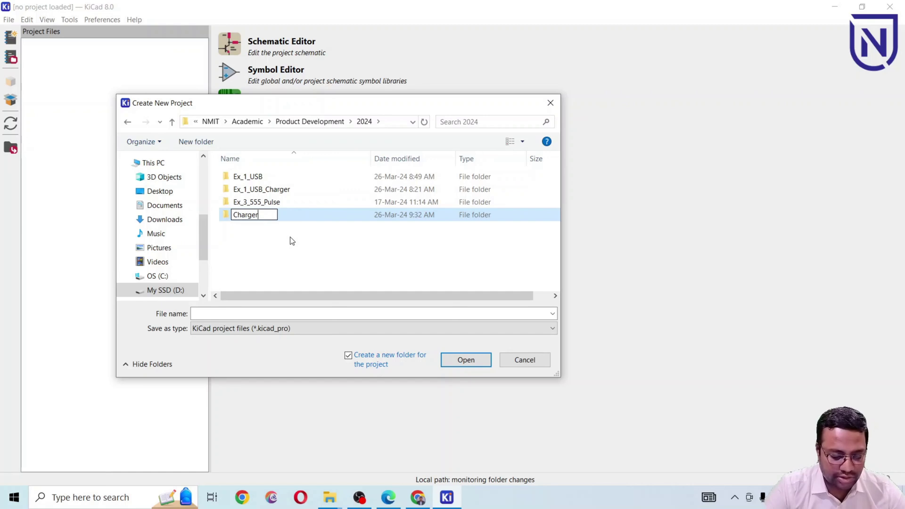
type("Circuit")
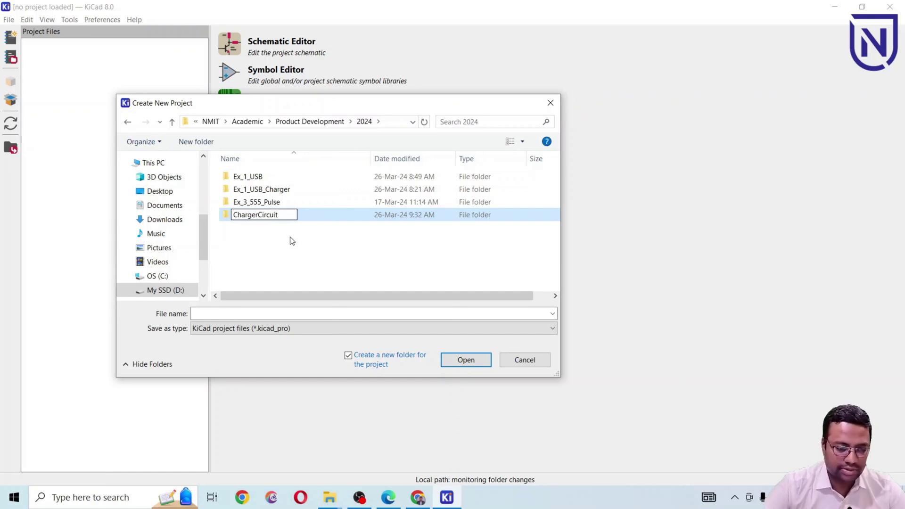
left_click(259, 222)
double_click(267, 181)
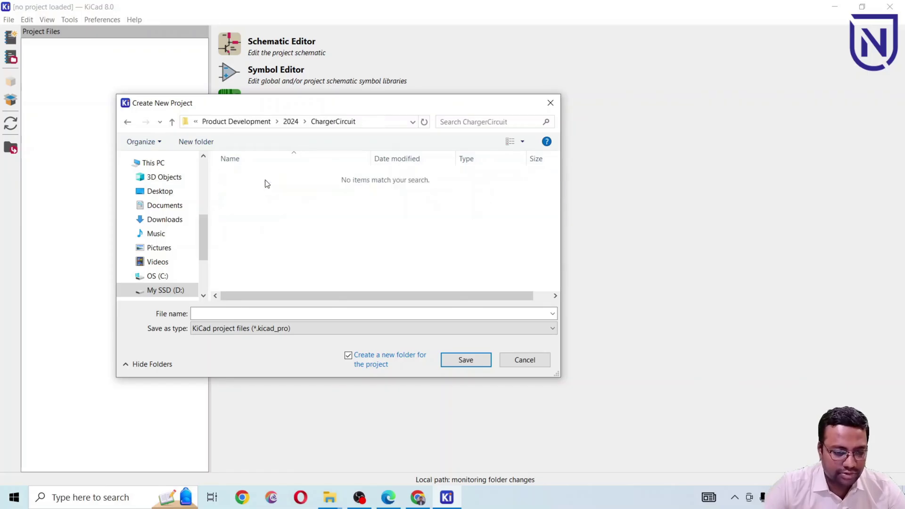
Step: Save the new project as Charger_Circuit in the ChargerCircuit folder
left_click(250, 313)
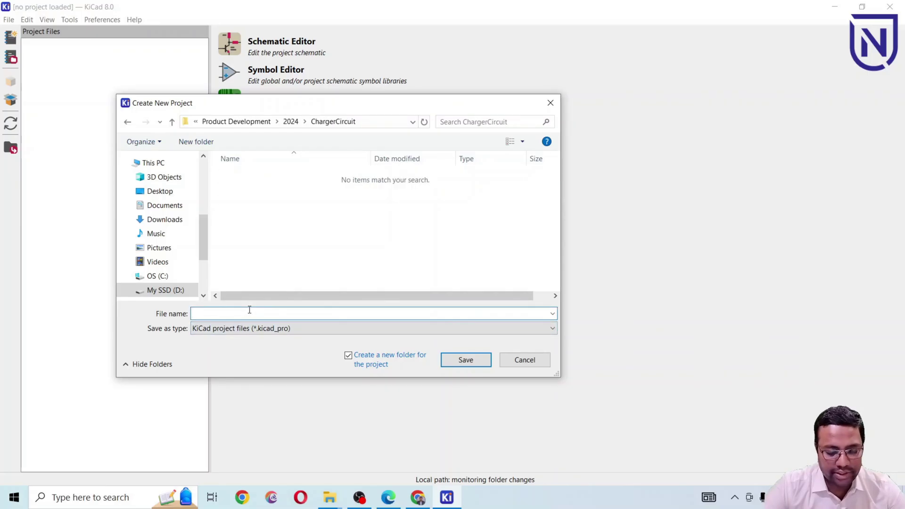
type("Charger")
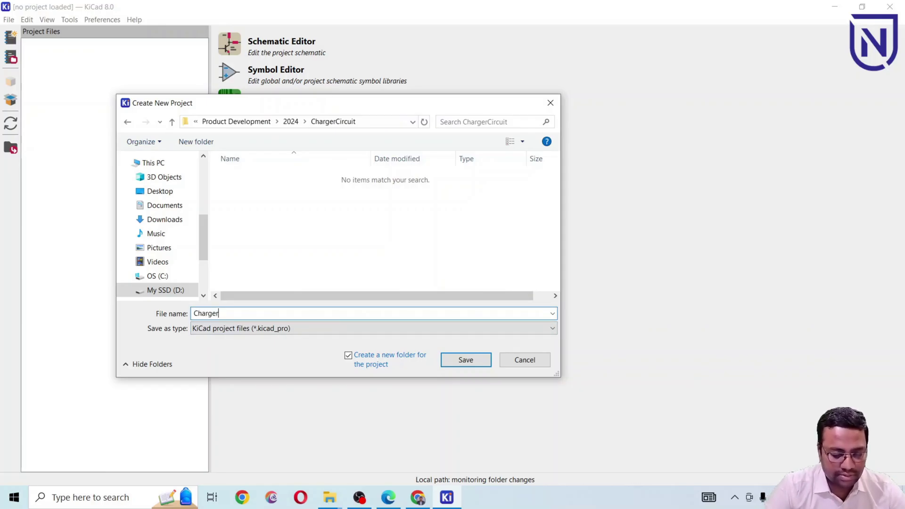
type("_Circuit")
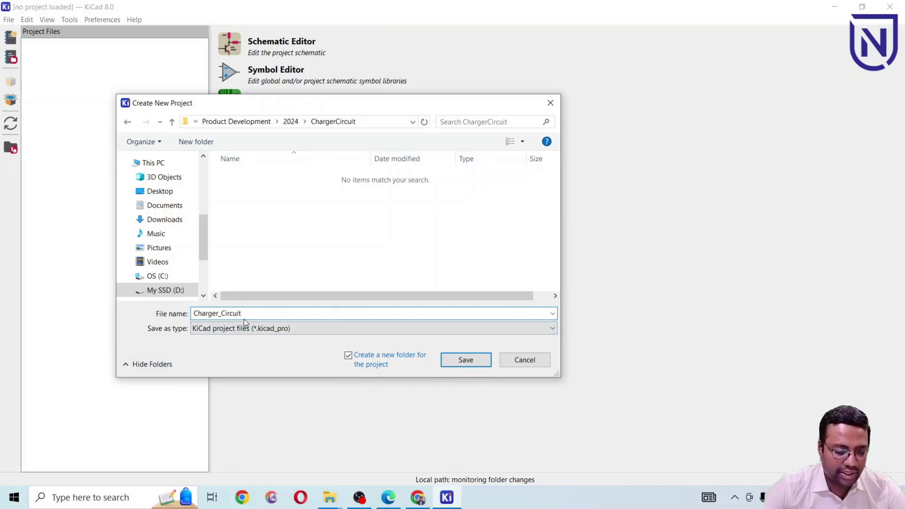
left_click(471, 359)
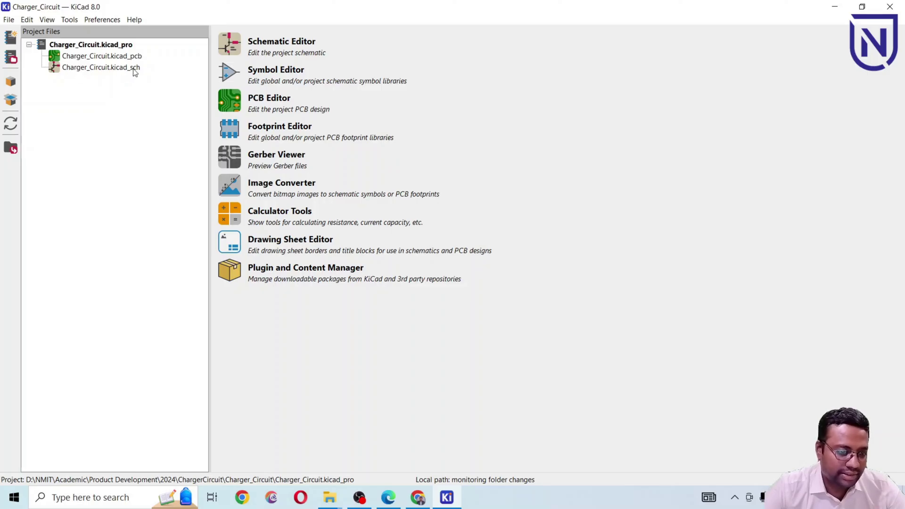
double_click(58, 67)
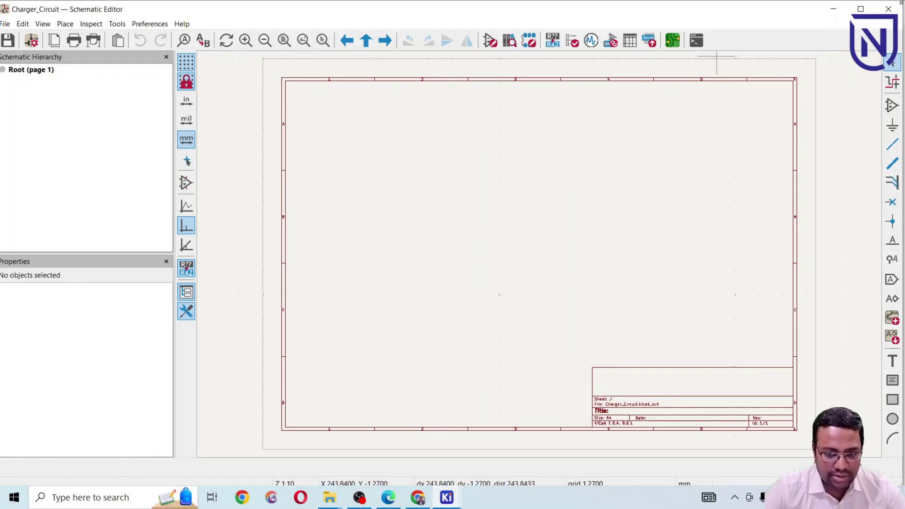
left_click(889, 9)
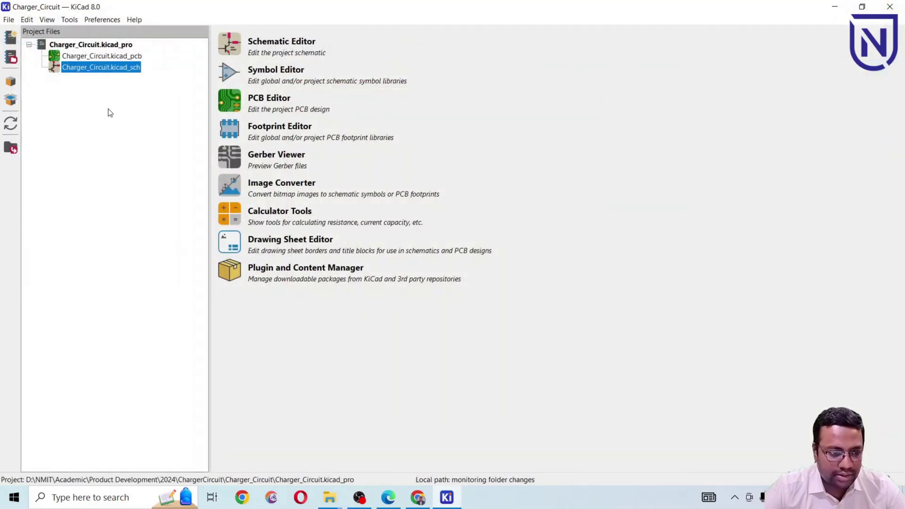
left_click(113, 59)
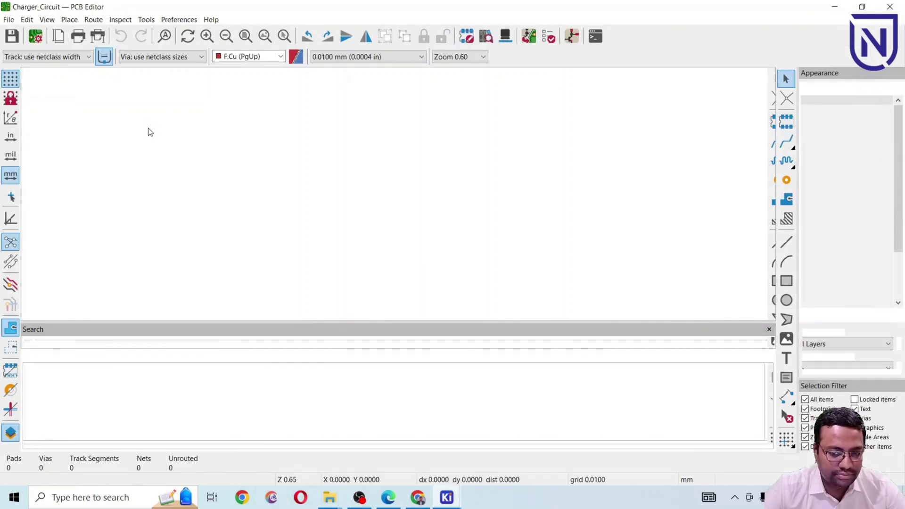
scroll(485, 214, "up", 4)
scroll(399, 196, "down", 2)
scroll(499, 288, "down", 2)
scroll(392, 182, "up", 4)
scroll(376, 194, "down", 2)
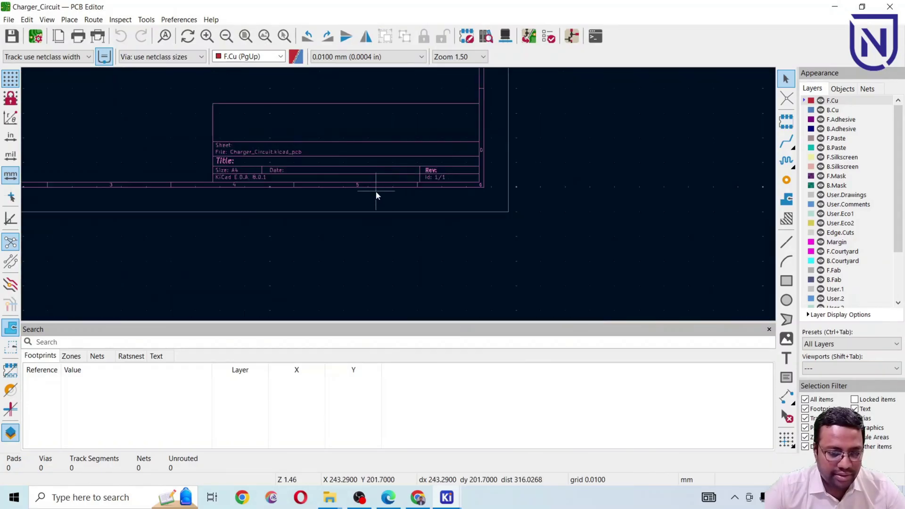
scroll(396, 199, "up", 1)
scroll(397, 198, "down", 3)
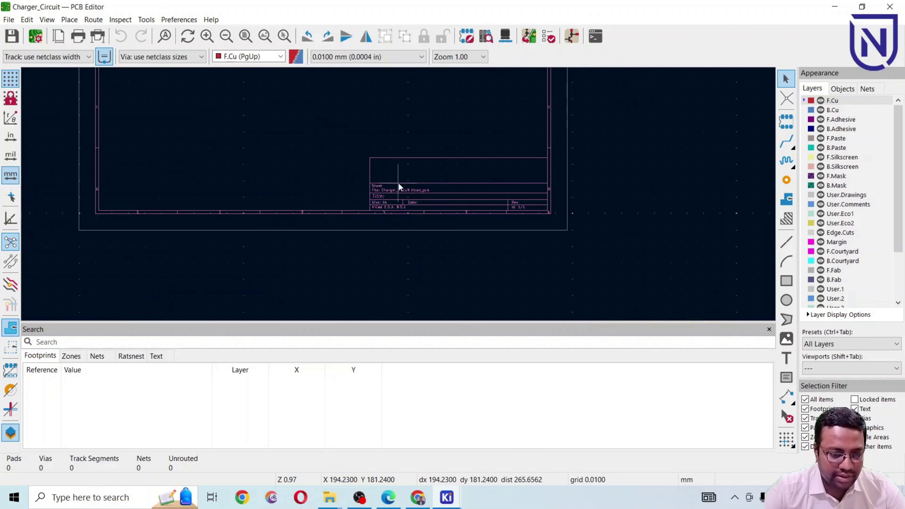
scroll(349, 184, "down", 2)
scroll(410, 182, "up", 4)
scroll(442, 196, "down", 4)
scroll(399, 194, "up", 2)
scroll(399, 194, "down", 2)
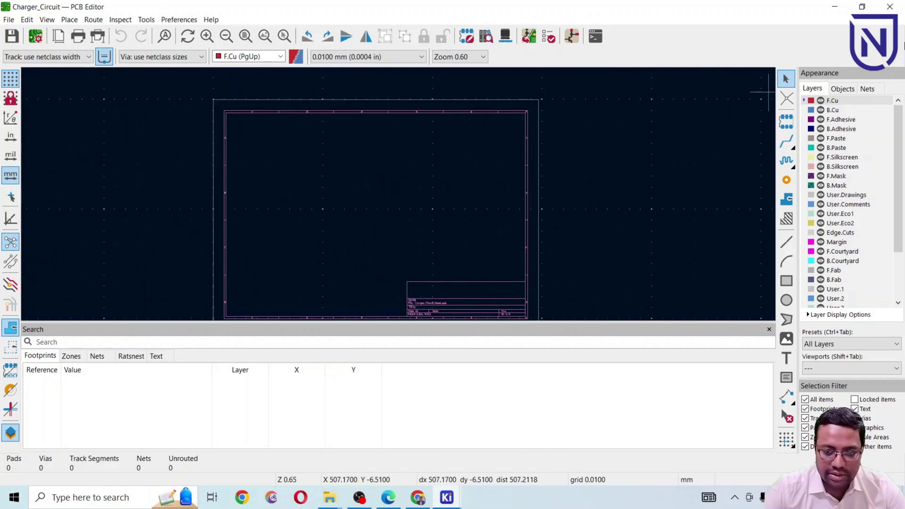
left_click(888, 7)
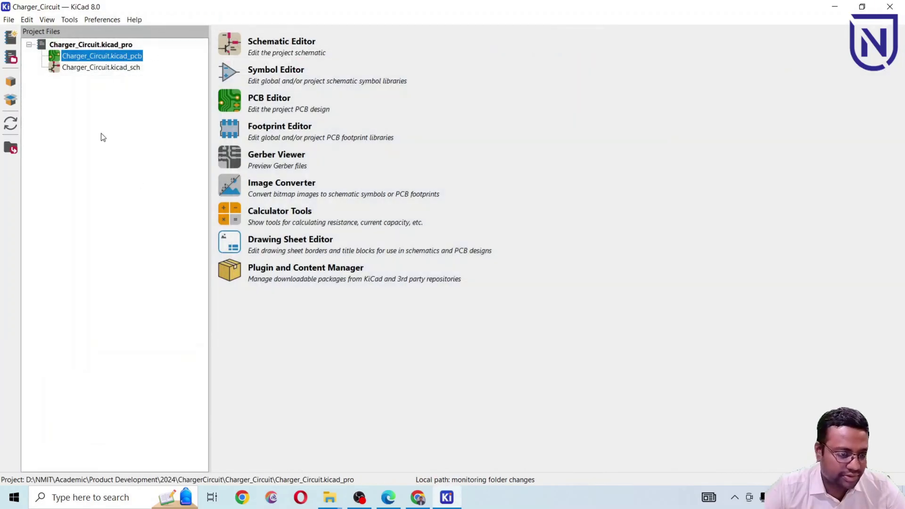
left_click(101, 68)
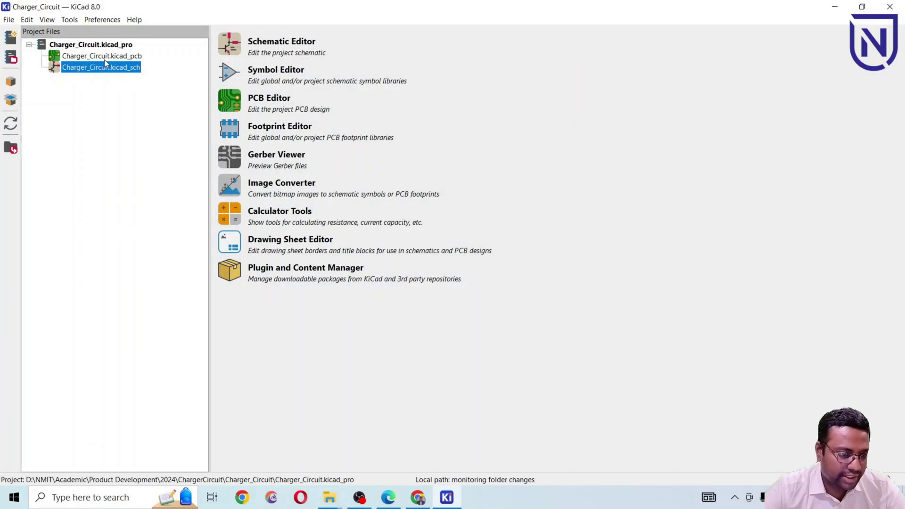
left_click(104, 59)
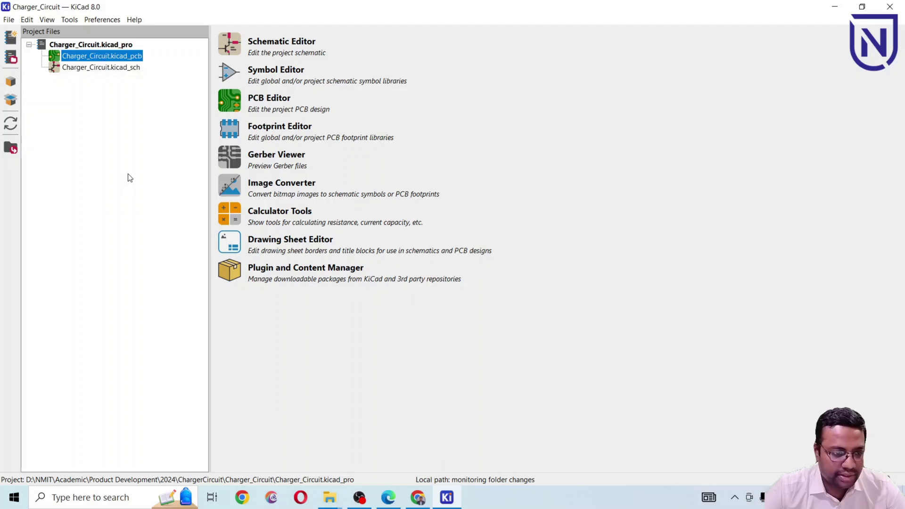